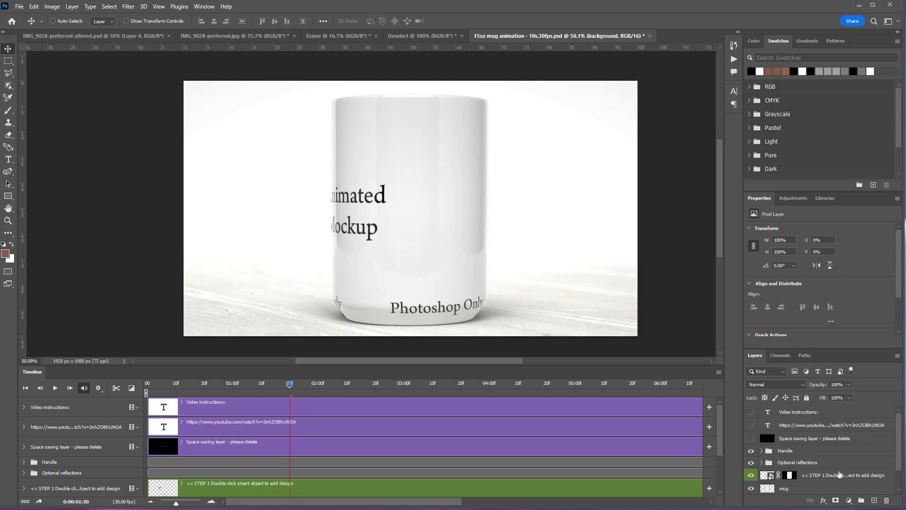
Start placing an embedded file from the File menu, then abandon the placement
{"action": "scroll", "coordinate": [814, 489], "scroll_direction": "down", "scroll_amount": 1}
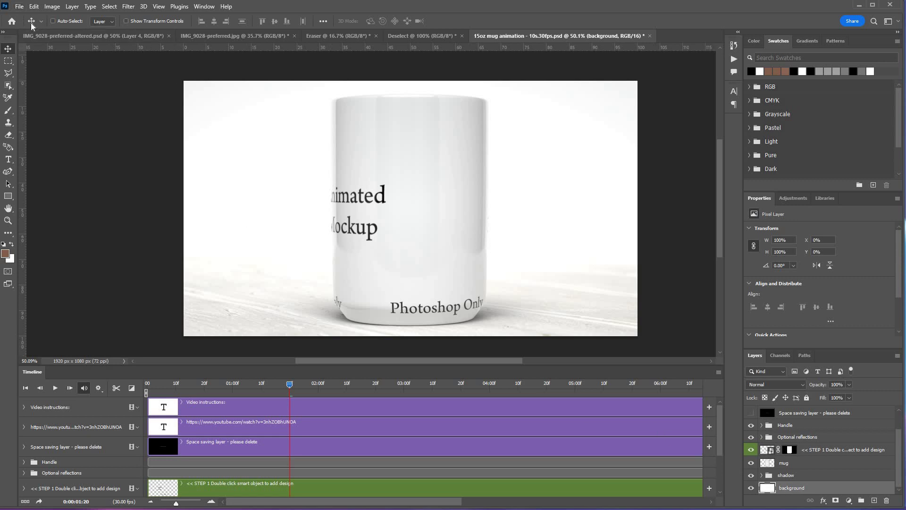
{"action": "left_click", "coordinate": [19, 7]}
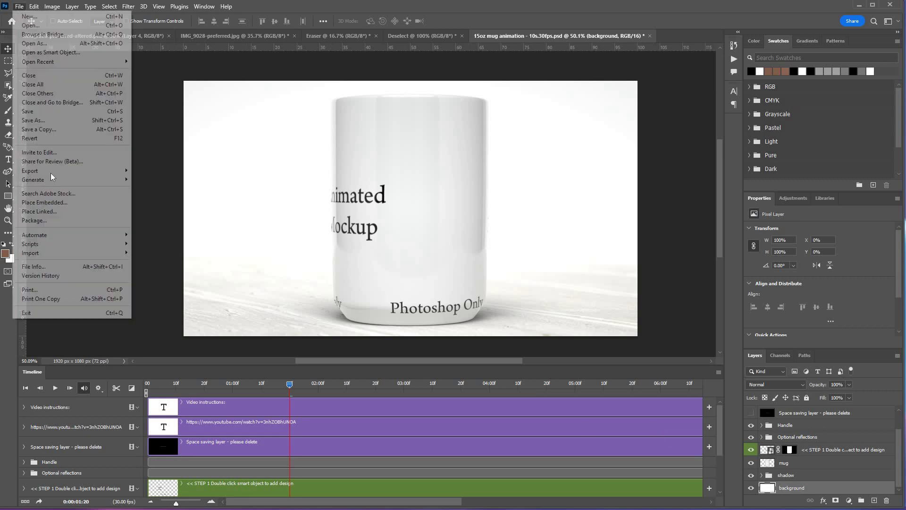
{"action": "left_click", "coordinate": [64, 205]}
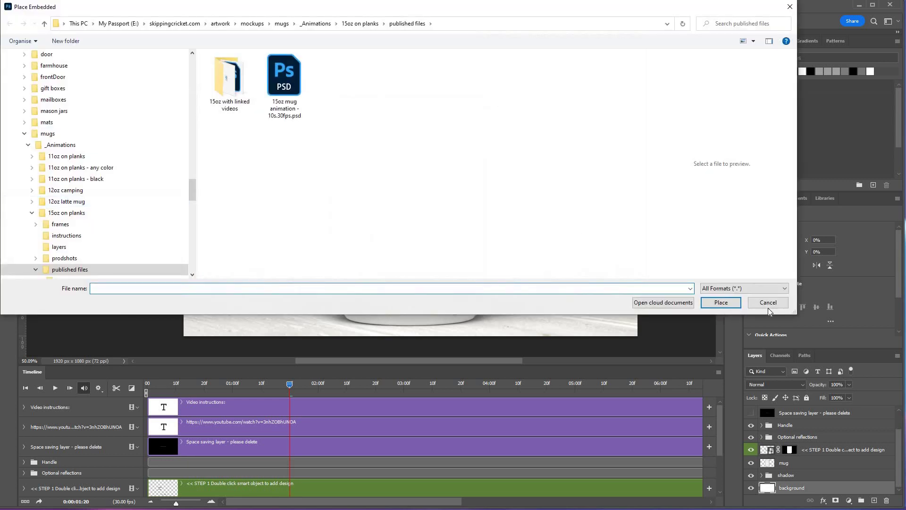
{"action": "left_click", "coordinate": [768, 303]}
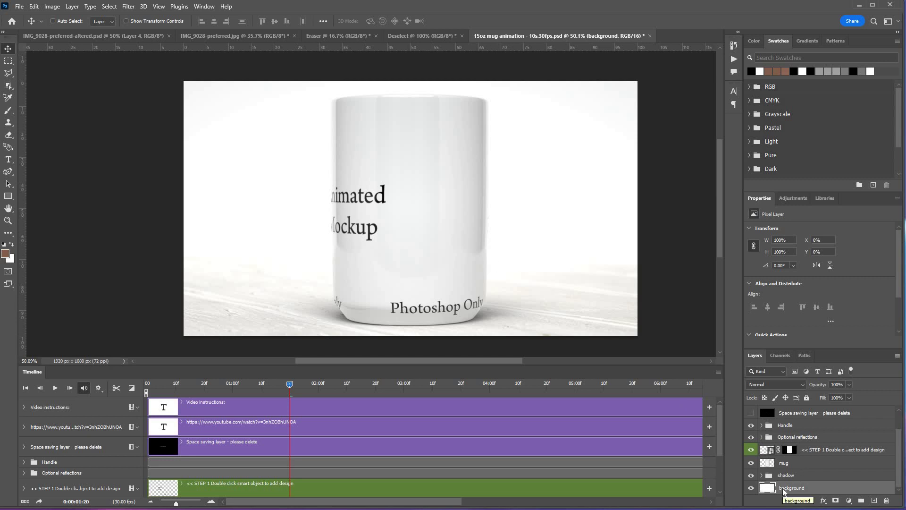
Add a Multiply Color Overlay at 100% to the background layer and open its efefef colour picker
{"action": "right_click", "coordinate": [784, 491]}
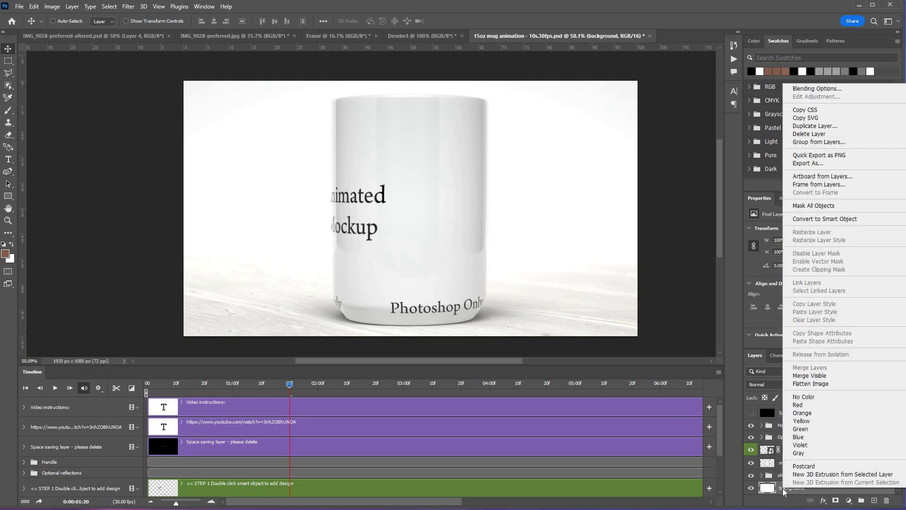
{"action": "left_click", "coordinate": [848, 89]}
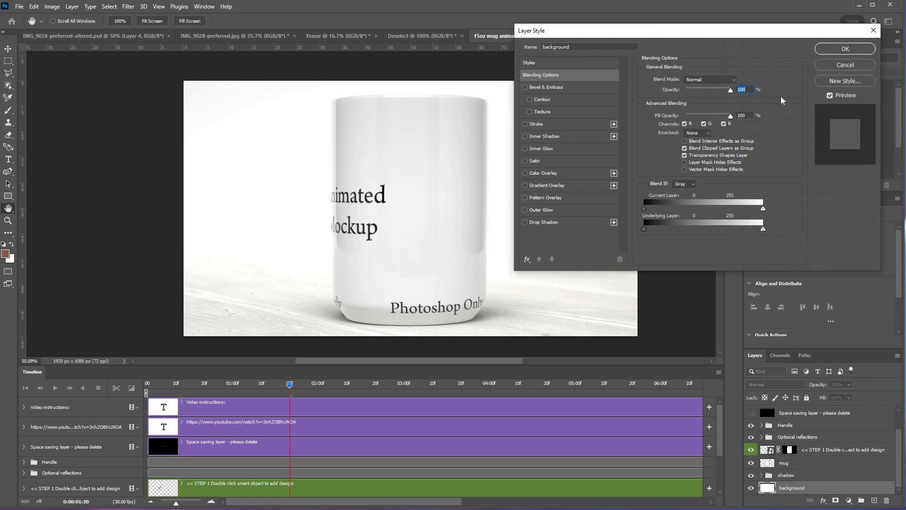
{"action": "left_click", "coordinate": [549, 174]}
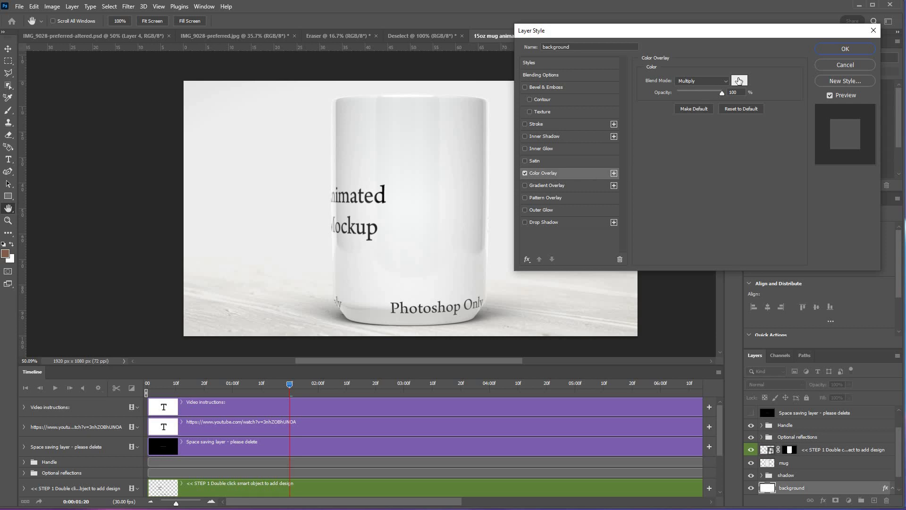
{"action": "left_click", "coordinate": [740, 81]}
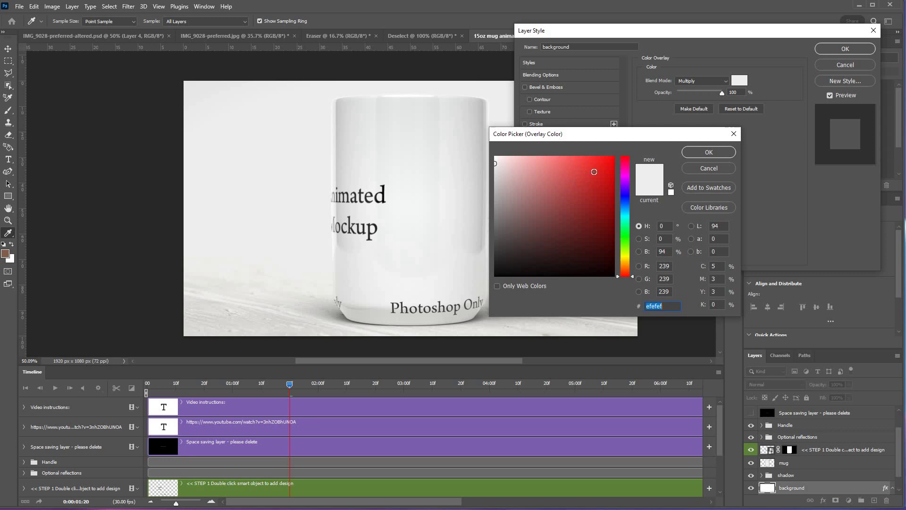
Try red and pink overlay colours, cancel back to the original pale colour, and show blend modes
{"action": "left_click", "coordinate": [597, 169]}
{"action": "mouse_move", "coordinate": [579, 215]}
{"action": "left_mouse_down"}
{"action": "mouse_move", "coordinate": [567, 222]}
{"action": "mouse_move", "coordinate": [552, 208]}
{"action": "mouse_move", "coordinate": [540, 156]}
{"action": "left_mouse_up"}
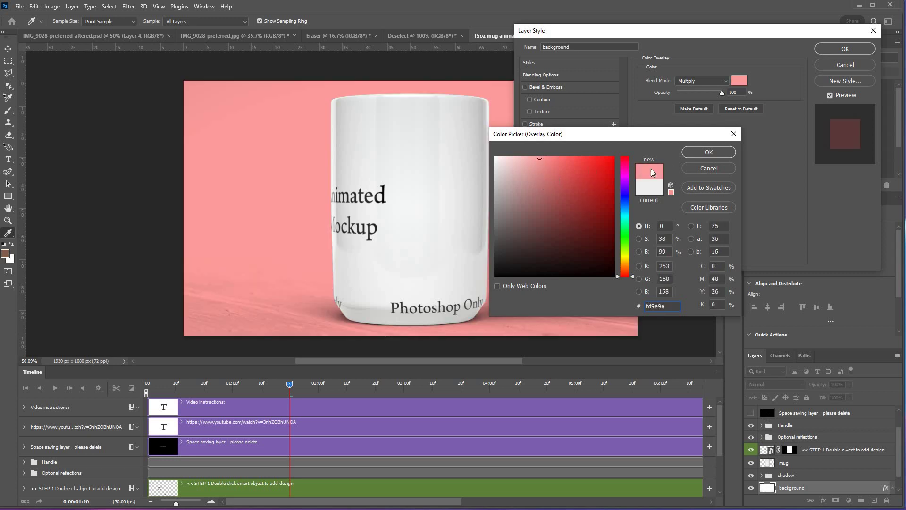
{"action": "left_click", "coordinate": [702, 168]}
{"action": "left_click", "coordinate": [718, 85]}
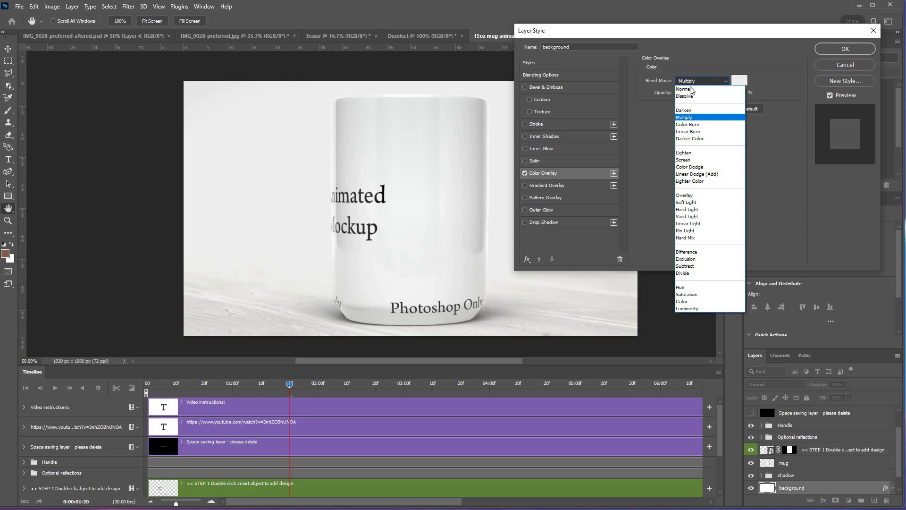
Set the overlay blend mode to Normal and its colour to dark brown 5d3e3e
{"action": "left_click", "coordinate": [710, 89]}
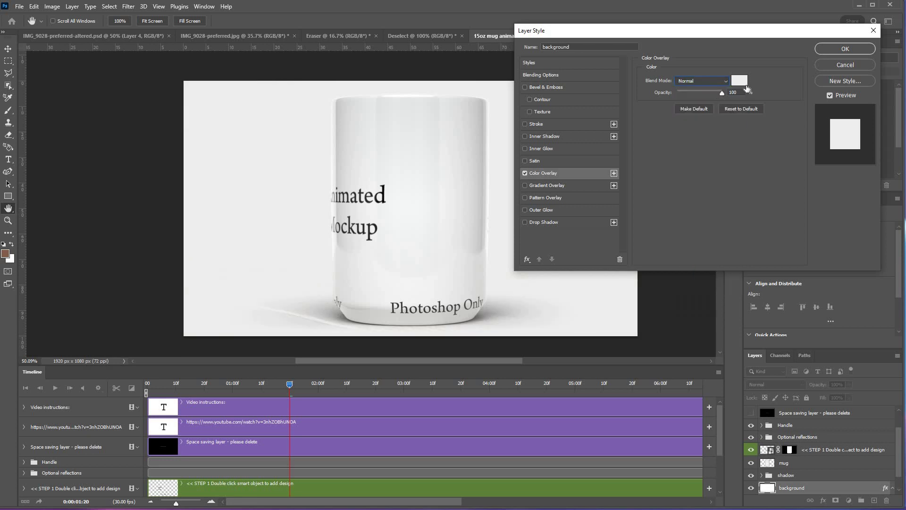
{"action": "left_click", "coordinate": [745, 83]}
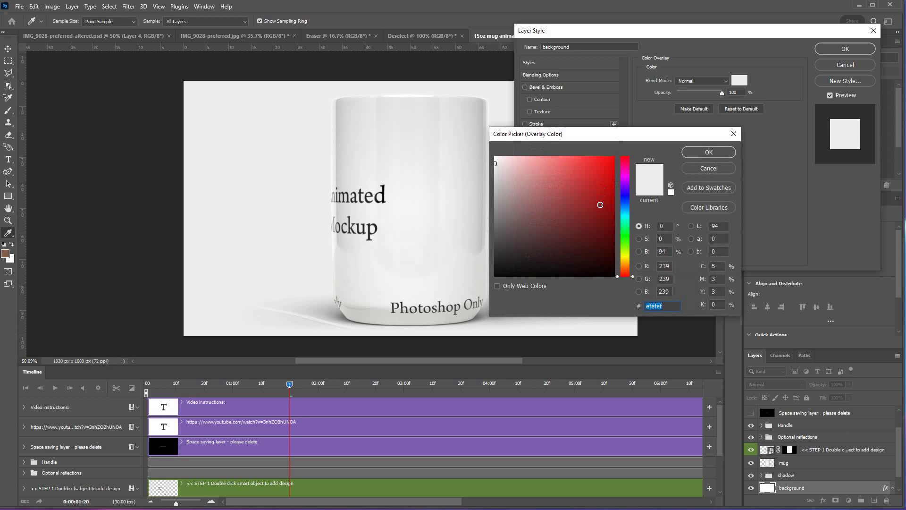
{"action": "type", "text": "ff0000"}
{"action": "left_click", "coordinate": [534, 232]}
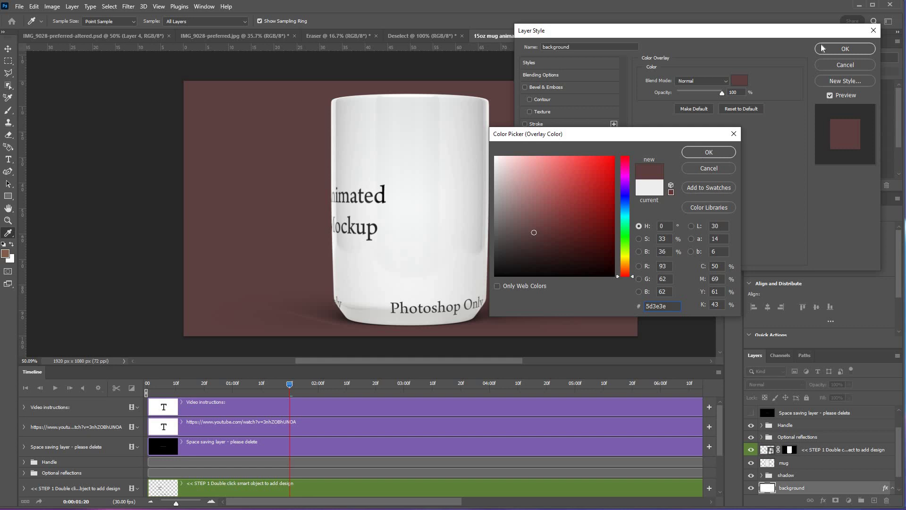
{"action": "key", "text": "Return"}
{"action": "key", "text": "Return"}
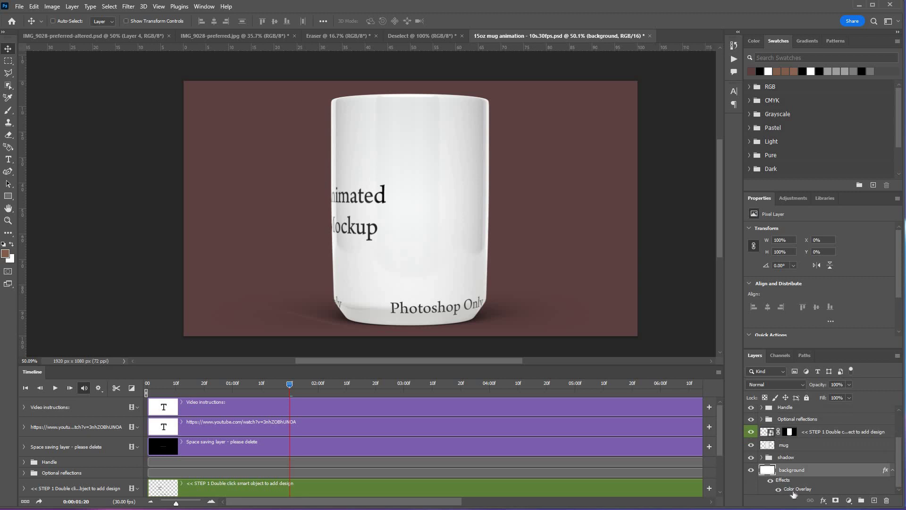
Reopen the background's Color Overlay and paste in cyan 59f1ff as the overlay colour
{"action": "double_click", "coordinate": [794, 494]}
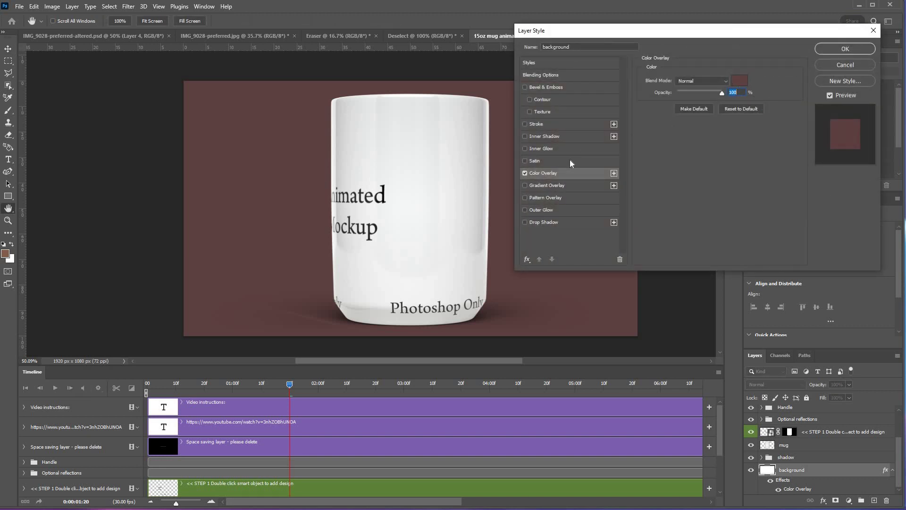
{"action": "left_click", "coordinate": [737, 85]}
{"action": "type", "text": "59f1ff"}
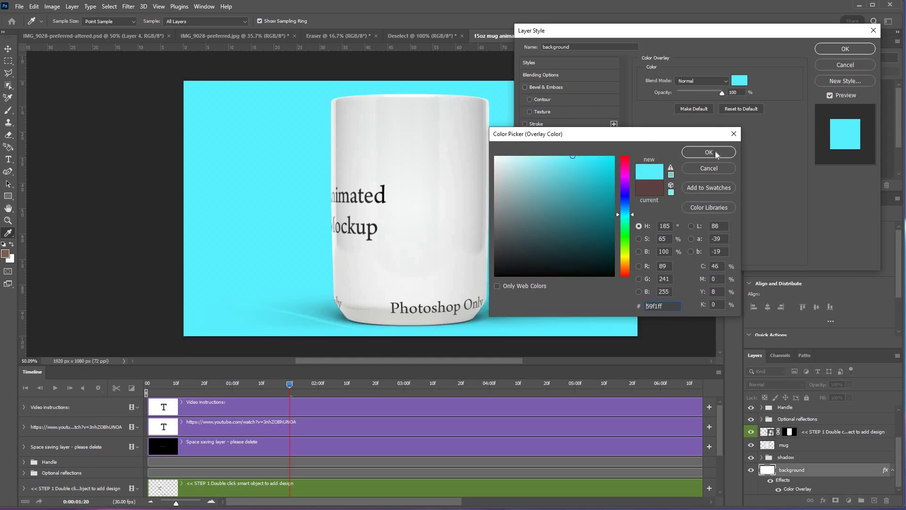
{"action": "left_click", "coordinate": [709, 152]}
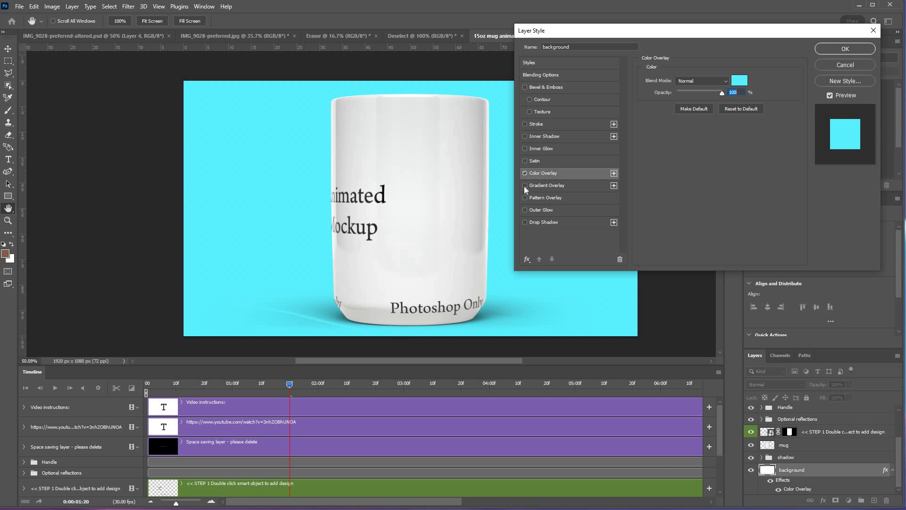
Turn off Color Overlay, add a linear blue-to-cyan 90° Gradient Overlay, and edit its gradient
{"action": "key", "text": "space"}
{"action": "left_click", "coordinate": [537, 186]}
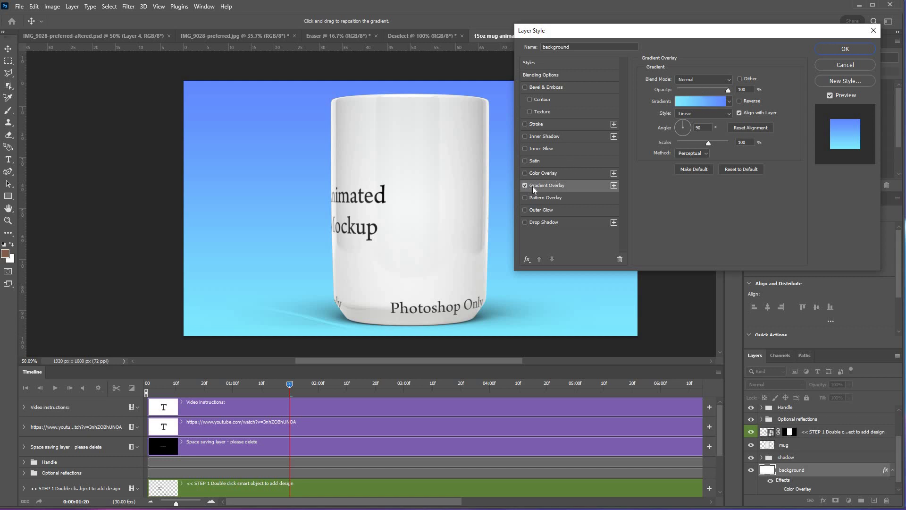
{"action": "left_click", "coordinate": [701, 101]}
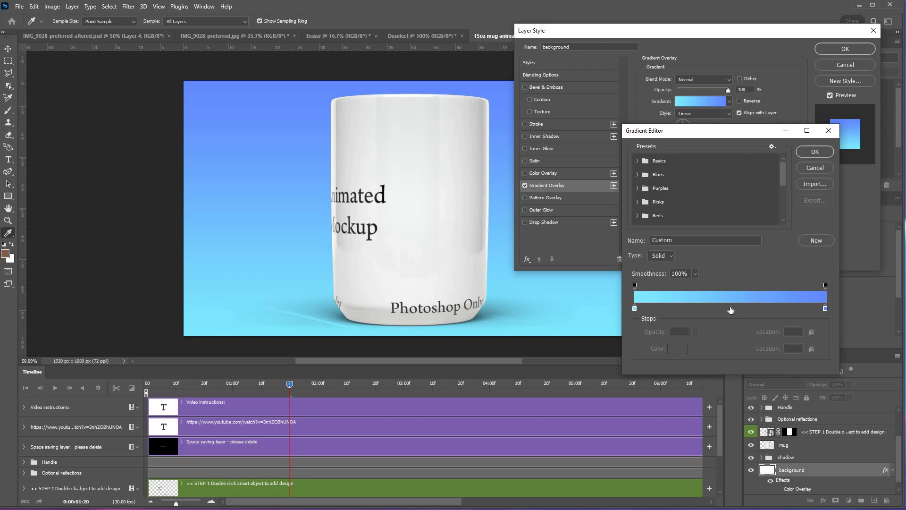
Set the gradient's right-end colour stop to deep blue 0039db
{"action": "left_click", "coordinate": [635, 285]}
{"action": "left_click", "coordinate": [635, 308]}
{"action": "left_click", "coordinate": [826, 309]}
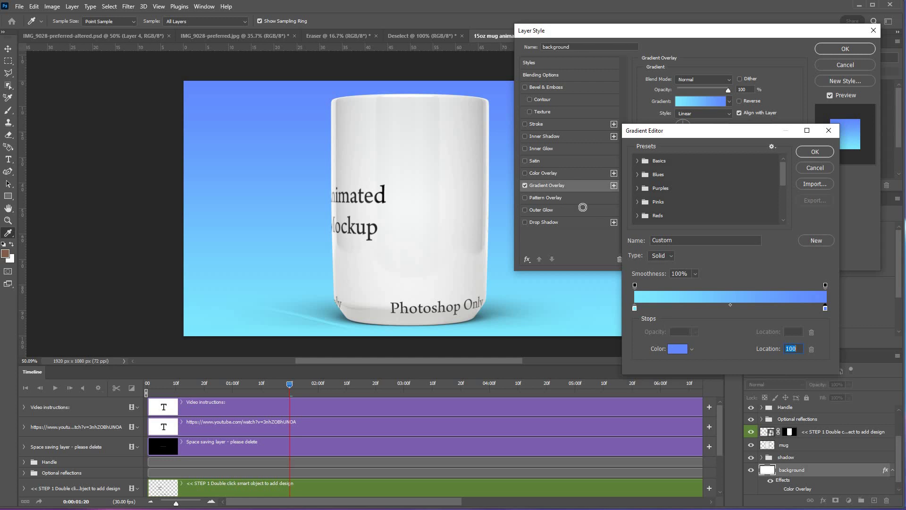
{"action": "left_click", "coordinate": [677, 349]}
{"action": "left_click", "coordinate": [614, 173]}
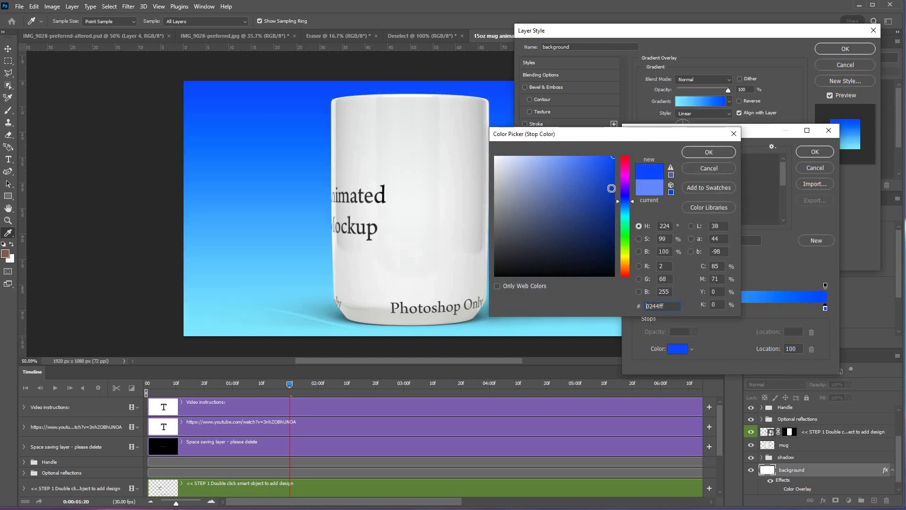
{"action": "left_click", "coordinate": [709, 152]}
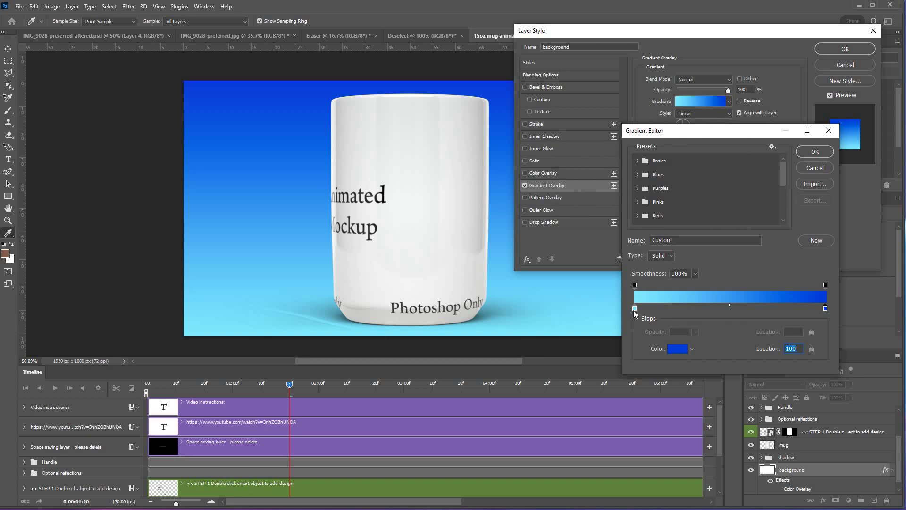
Make the left-end stop pale cyan and add a new colour stop at 43%
{"action": "left_click", "coordinate": [635, 308]}
{"action": "left_click", "coordinate": [676, 350]}
{"action": "left_click", "coordinate": [529, 156]}
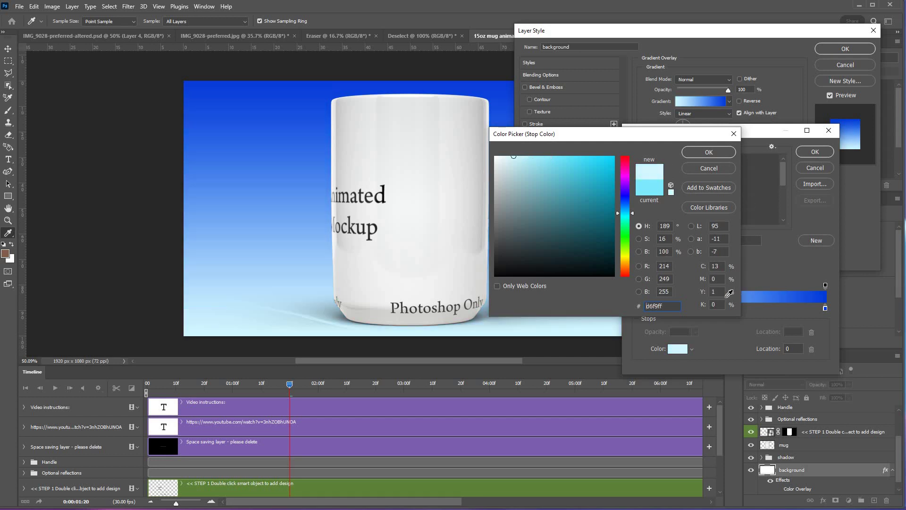
{"action": "left_click", "coordinate": [700, 152]}
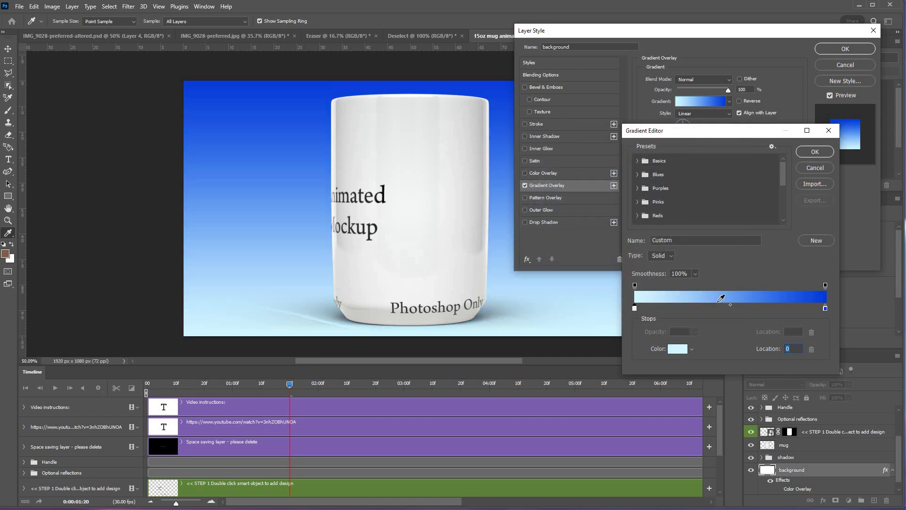
{"action": "left_click", "coordinate": [717, 310]}
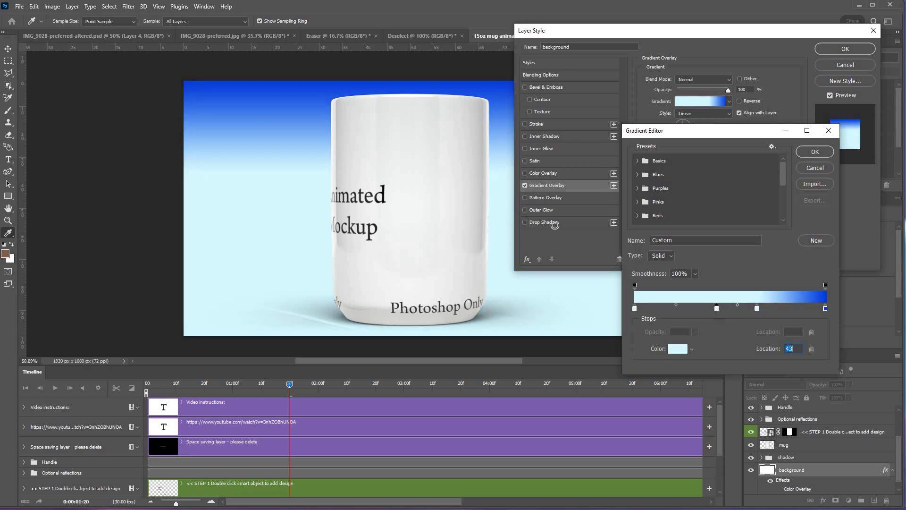
Colour the new stop teal and move it to 49%
{"action": "left_click", "coordinate": [677, 349]}
{"action": "left_click", "coordinate": [568, 203]}
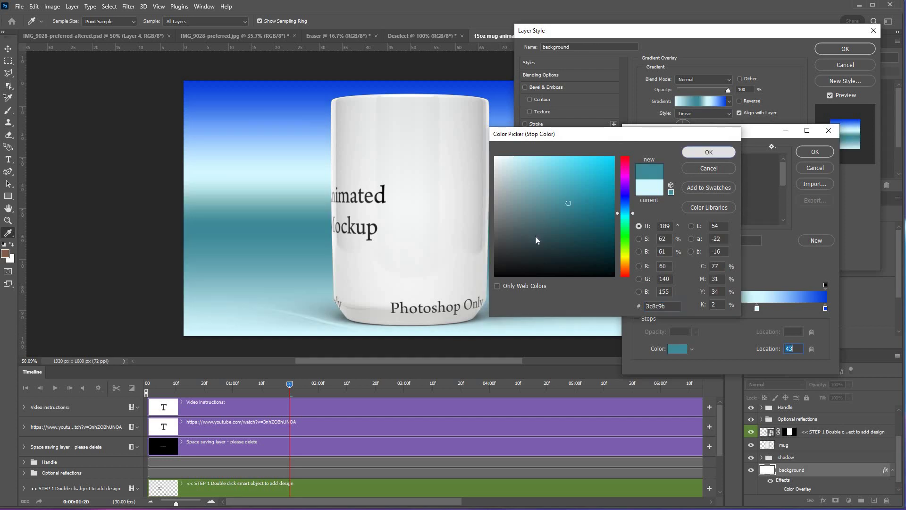
{"action": "key", "text": "Return"}
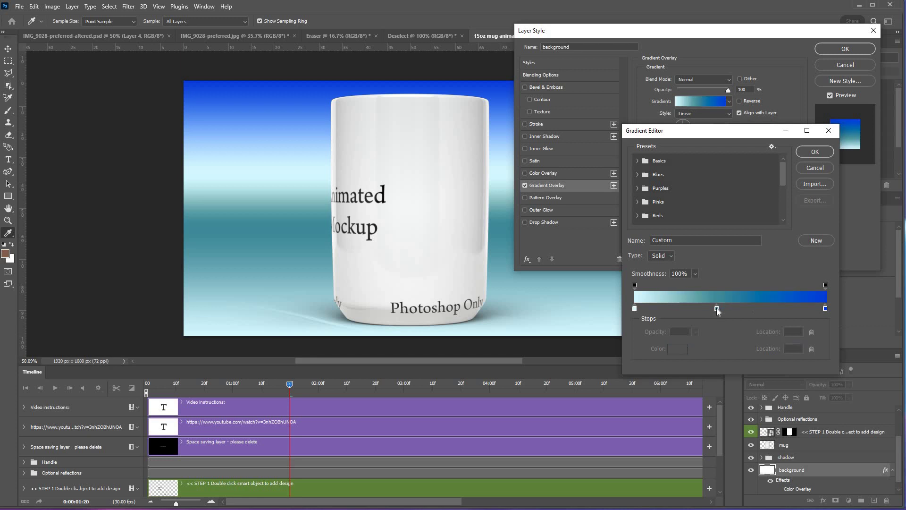
{"action": "left_click_drag", "start_coordinate": [717, 307], "coordinate": [729, 310]}
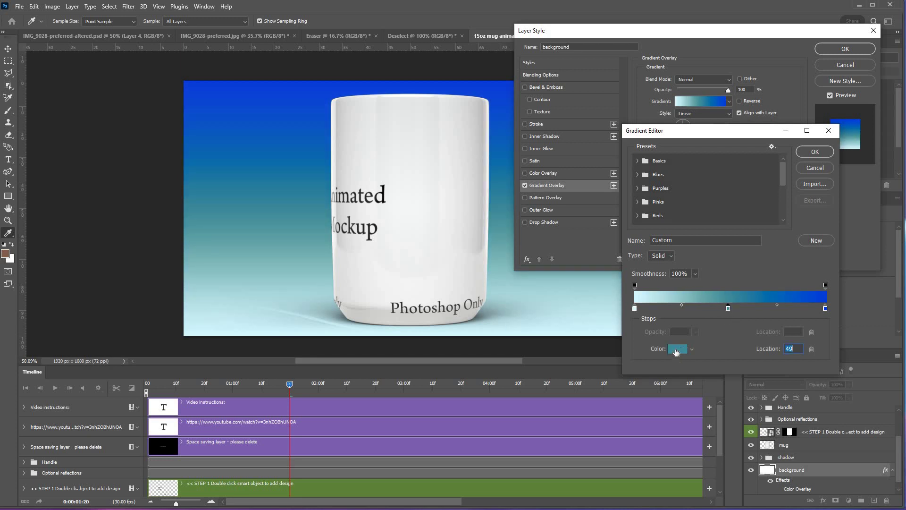
Recolour the 49% middle stop grey b6b7b7
{"action": "left_click", "coordinate": [678, 349]}
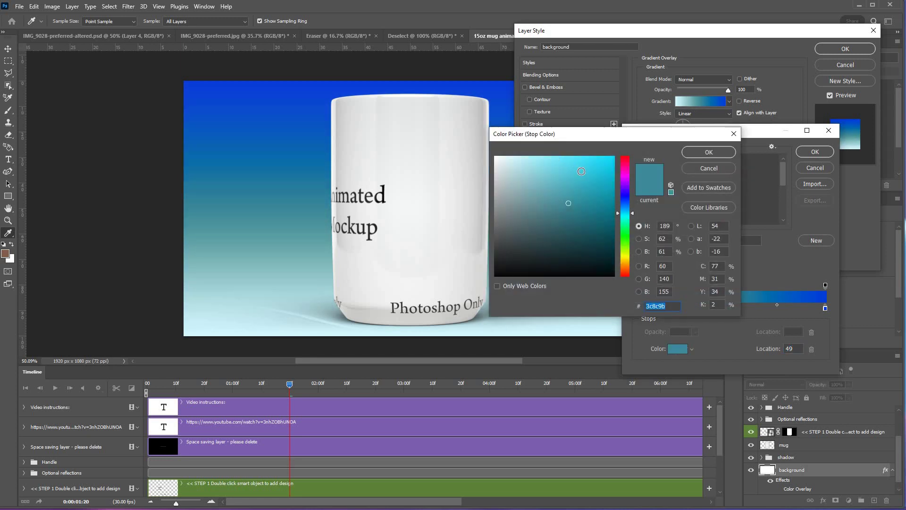
{"action": "type", "text": "97efff"}
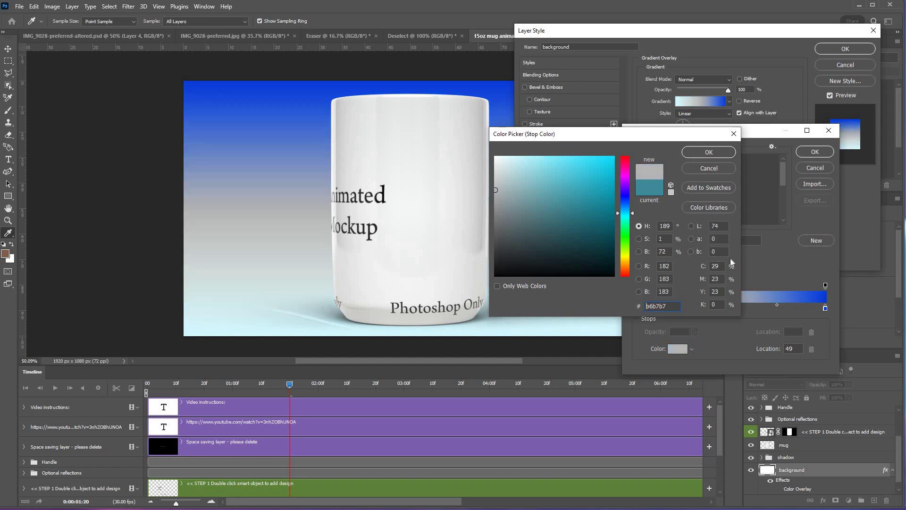
{"action": "left_click", "coordinate": [708, 152]}
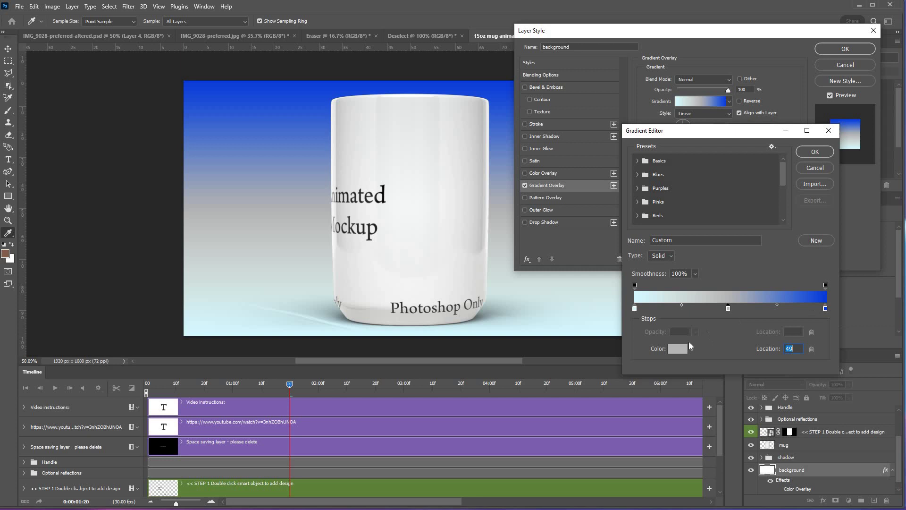
{"action": "double_click", "coordinate": [825, 307]}
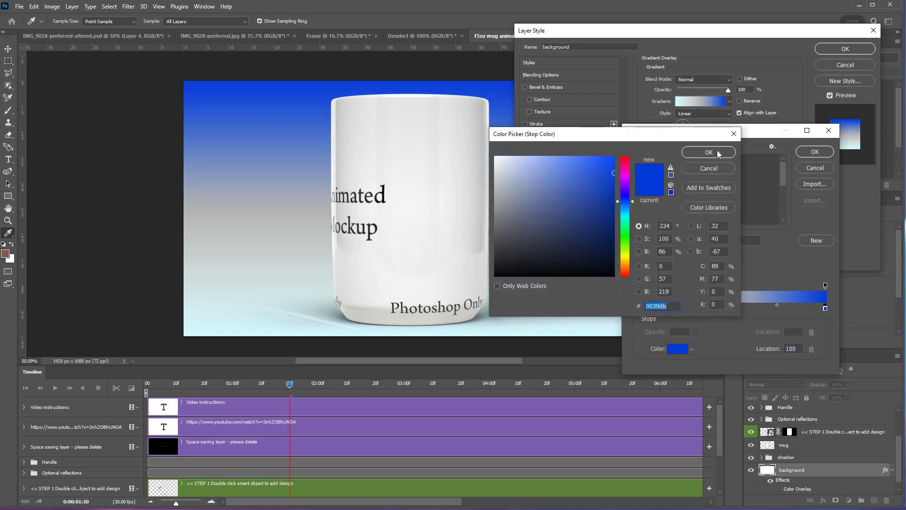
Make both end stops white ffffff and move the grey stop to about 33%
{"action": "type", "text": "ffffff"}
{"action": "left_click", "coordinate": [708, 152]}
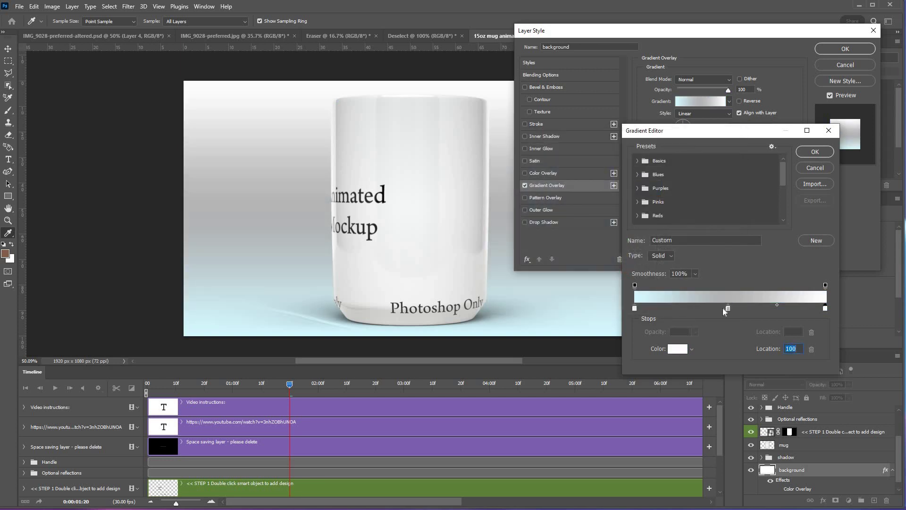
{"action": "left_click_drag", "start_coordinate": [724, 311], "coordinate": [695, 311]}
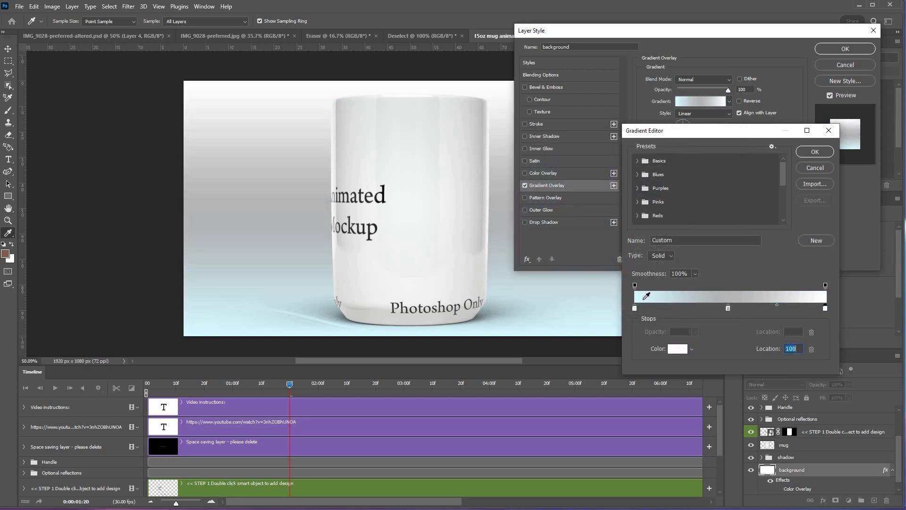
{"action": "left_click", "coordinate": [670, 349]}
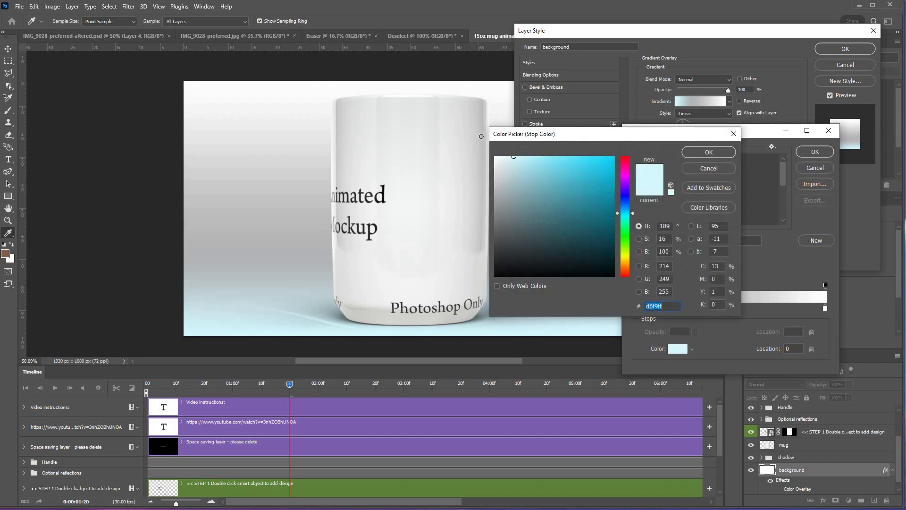
{"action": "type", "text": "ffffff"}
{"action": "left_click", "coordinate": [708, 152]}
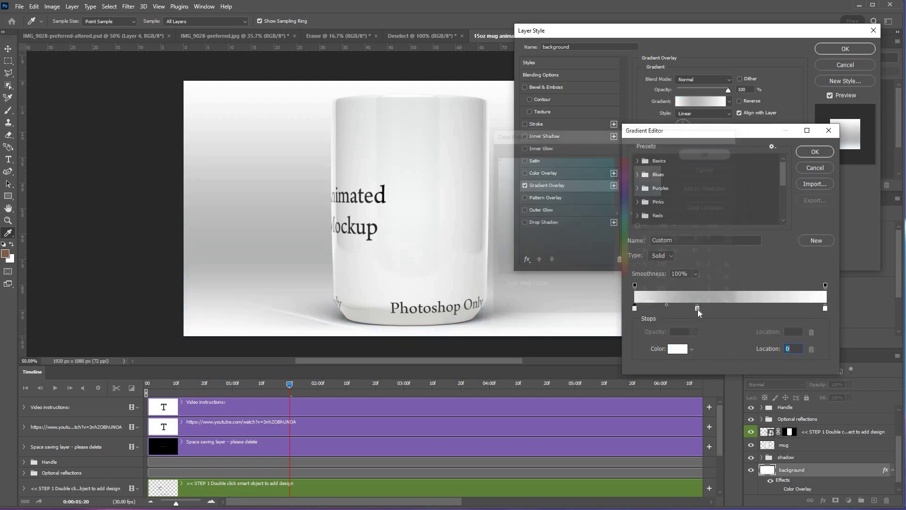
Slide the grey stop to 25%, add a white stop at 72%, and accept the gradient
{"action": "left_click_drag", "start_coordinate": [699, 313], "coordinate": [685, 309]}
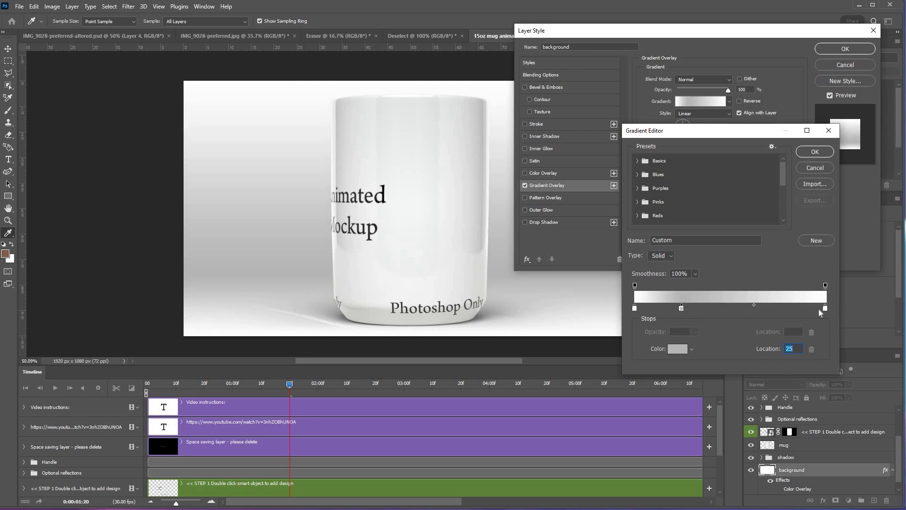
{"action": "left_click", "coordinate": [773, 308]}
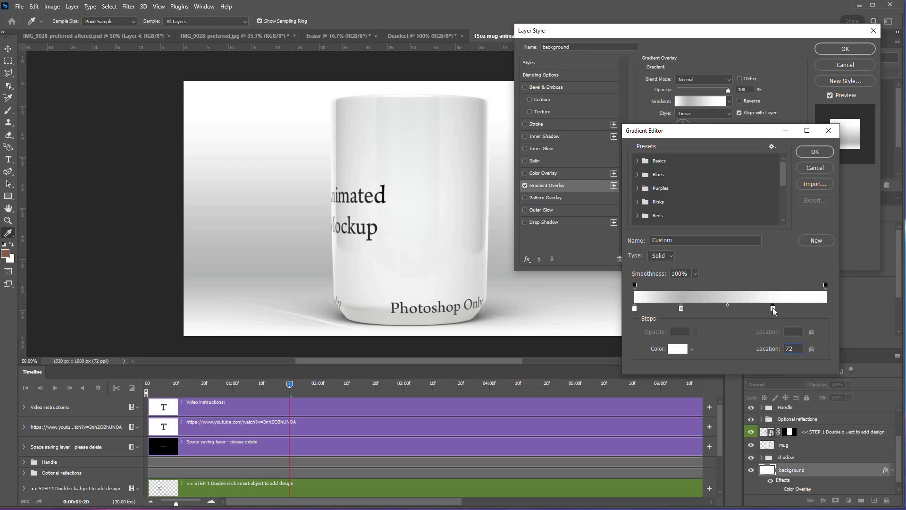
{"action": "left_click", "coordinate": [815, 151]}
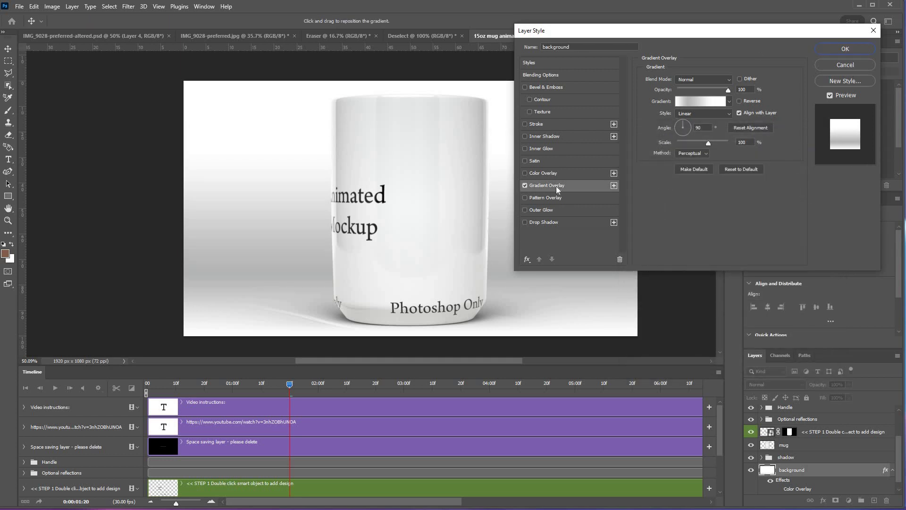